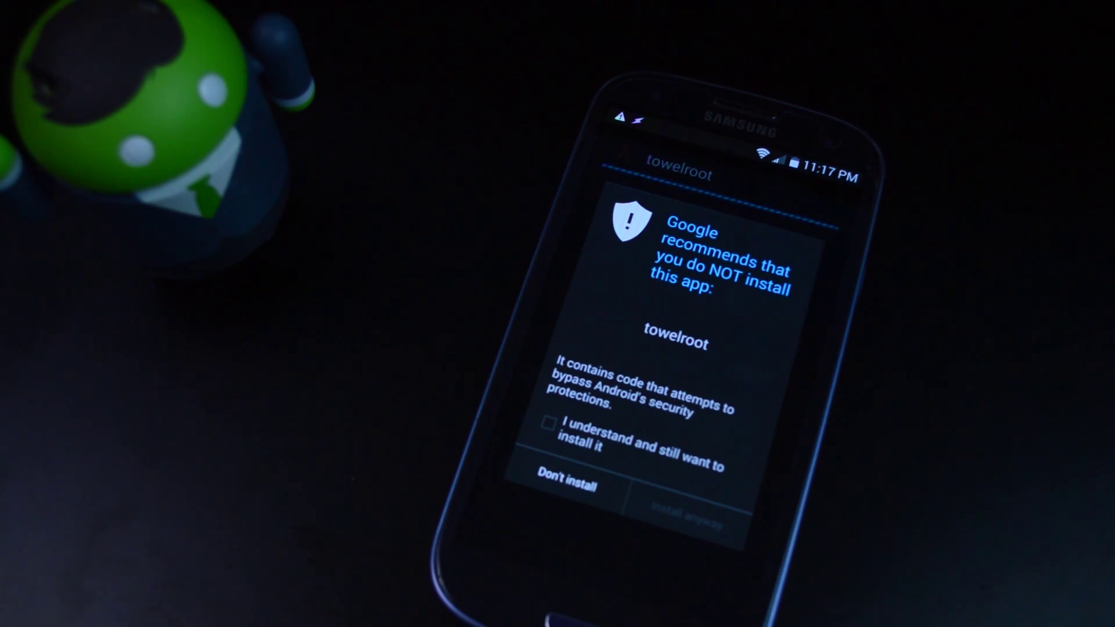
Accept Google's security warning and install towelroot anyway
{"action": "left_click", "coordinate": [549, 423]}
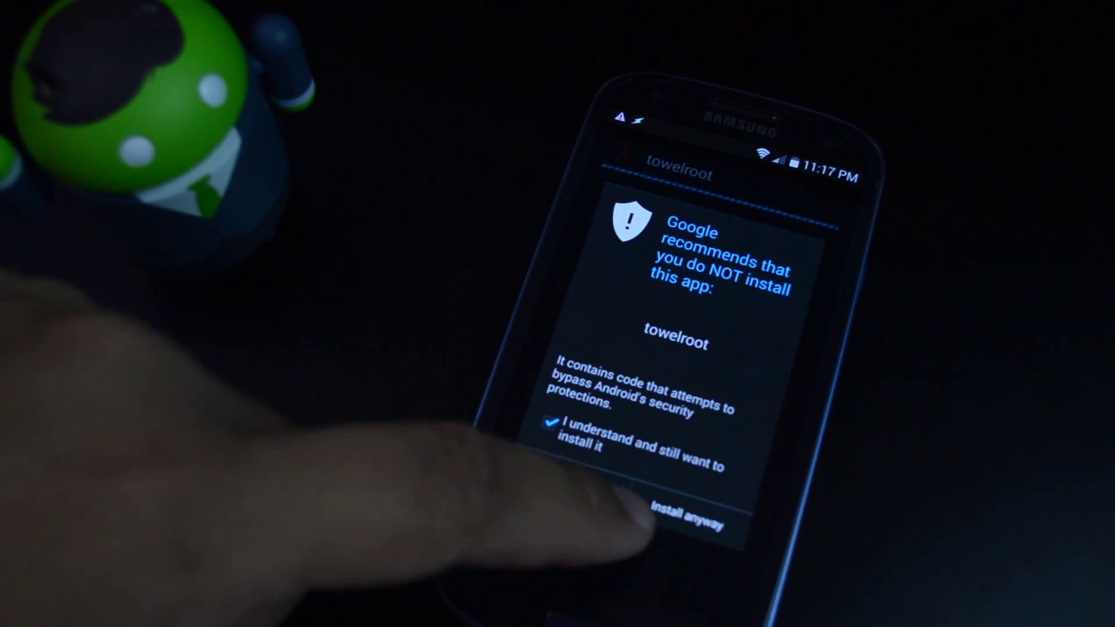
{"action": "left_click", "coordinate": [698, 526]}
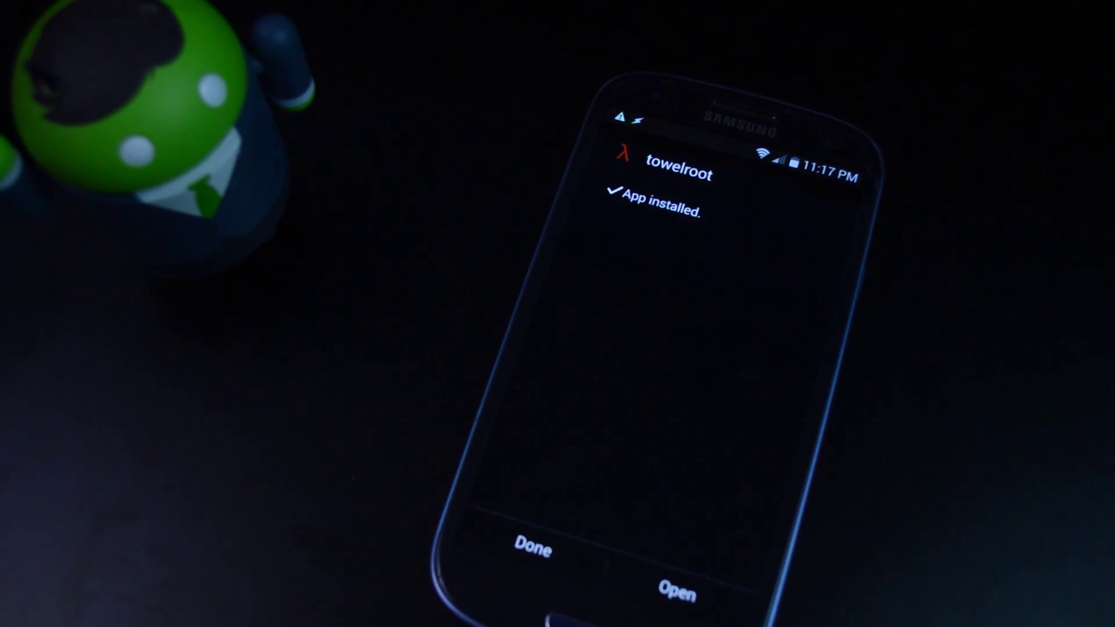
Launch towelroot and run 'make it ra1n' to root and reboot the phone
{"action": "left_click", "coordinate": [678, 592]}
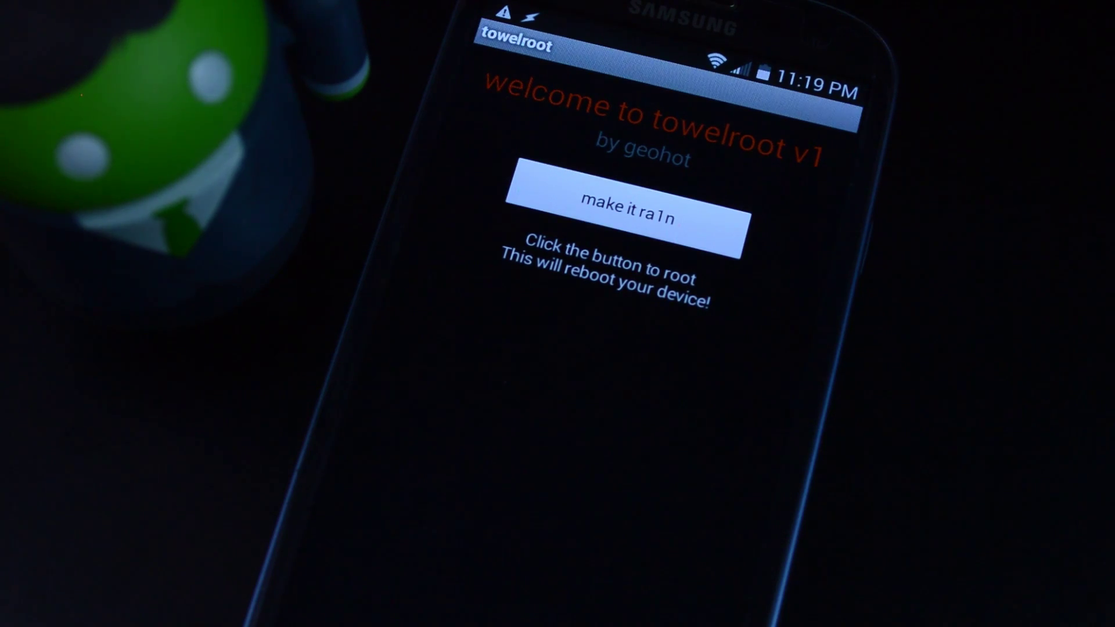
{"action": "left_click", "coordinate": [627, 209]}
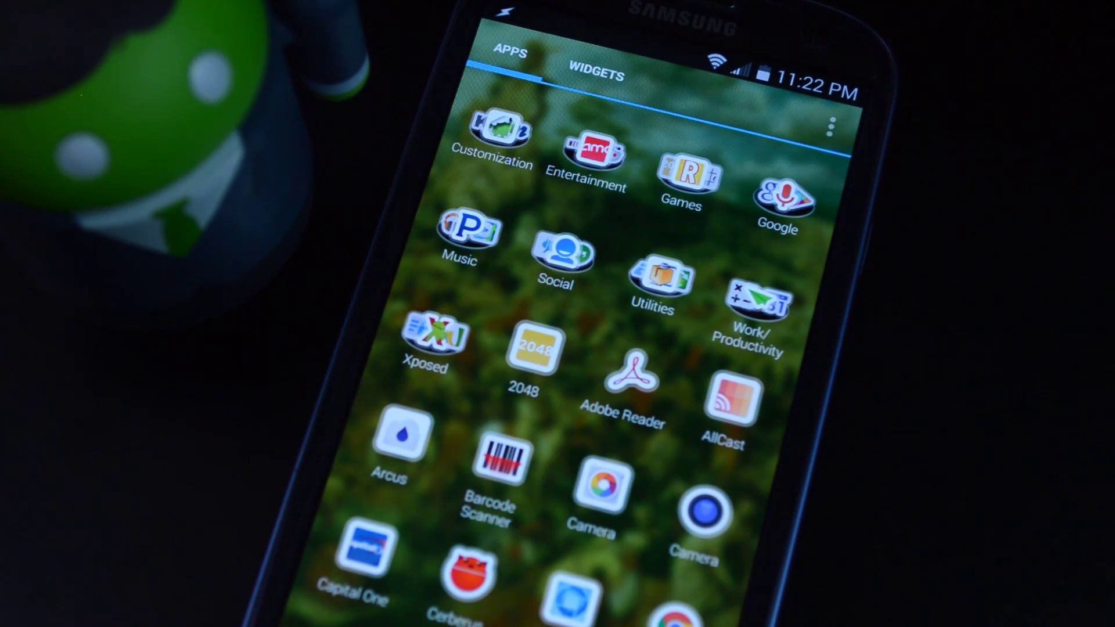
Launch Root Checker Basic from the Utilities folder and verify root access
{"action": "left_click", "coordinate": [662, 278]}
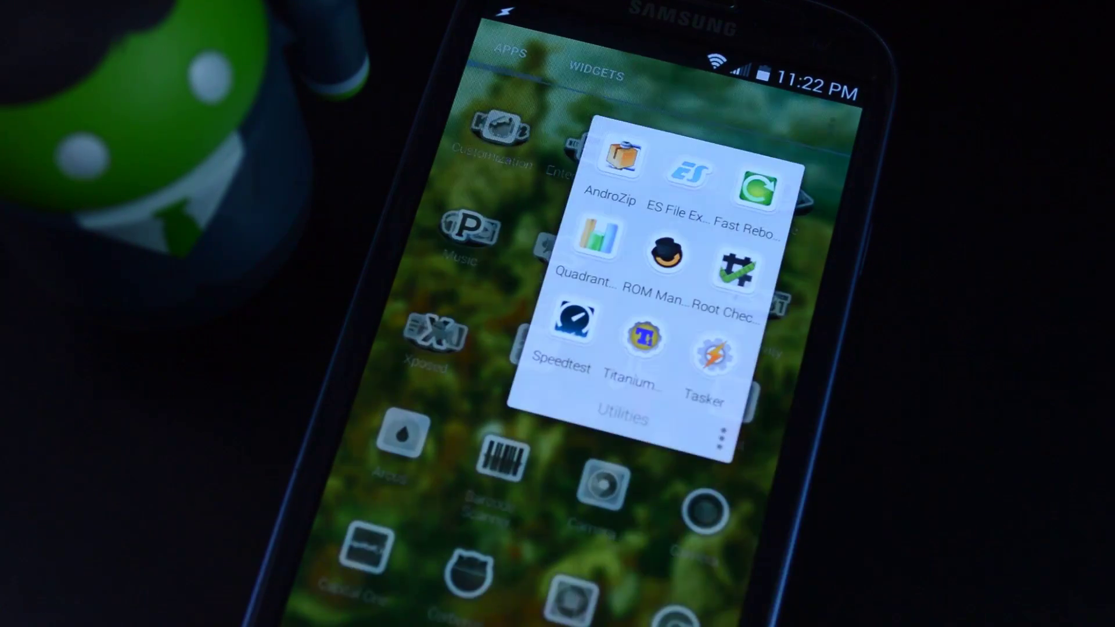
{"action": "left_click", "coordinate": [736, 275]}
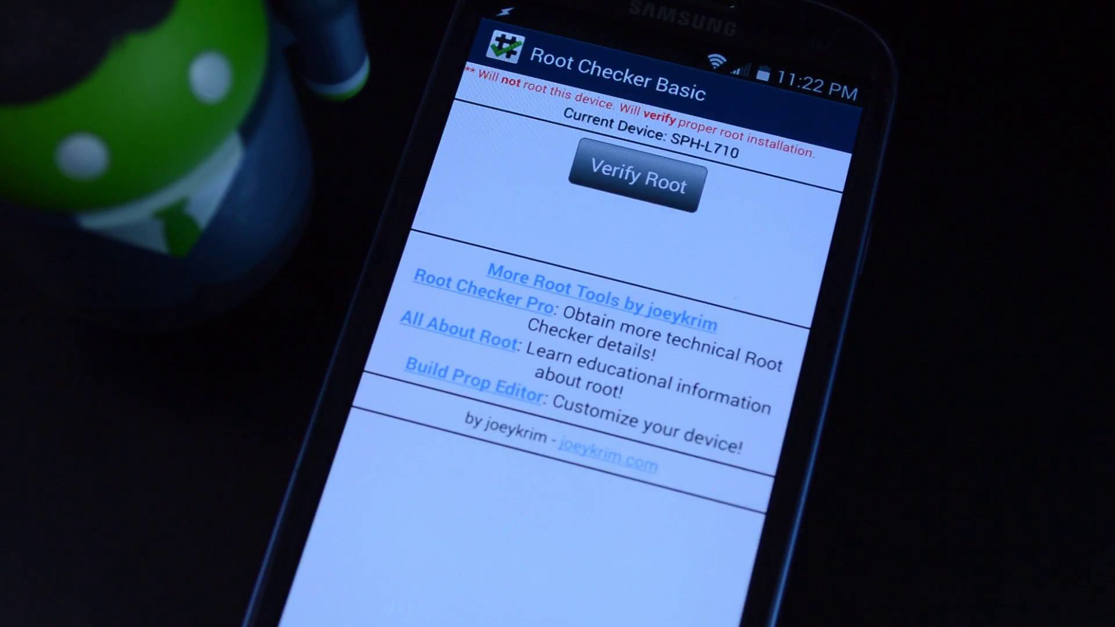
{"action": "left_click", "coordinate": [638, 178]}
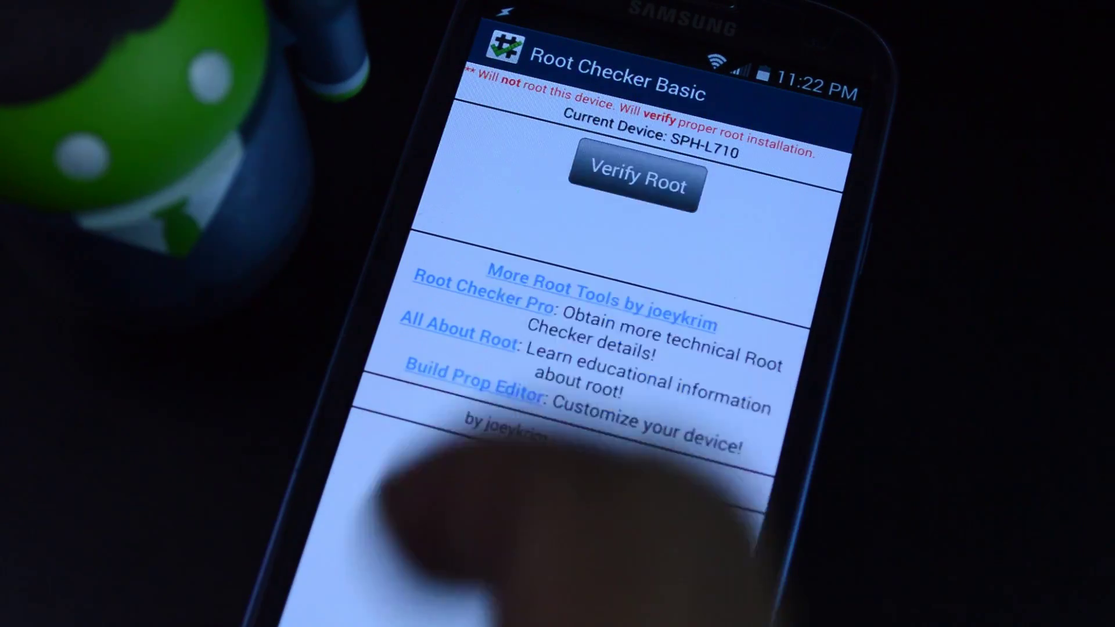